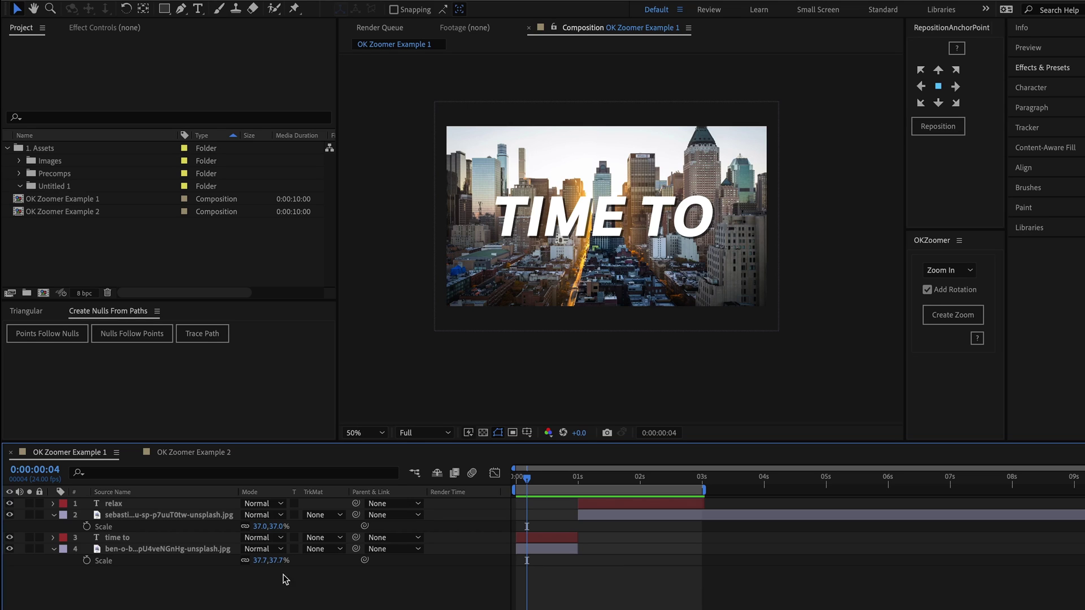
- Check the TIME TO, city, forest and RELAX layers, then park the playhead at the 0:00:01:00 cut
{"action": "left_click", "coordinate": [158, 536]}
{"action": "left_click", "coordinate": [158, 548]}
{"action": "left_click", "coordinate": [163, 515]}
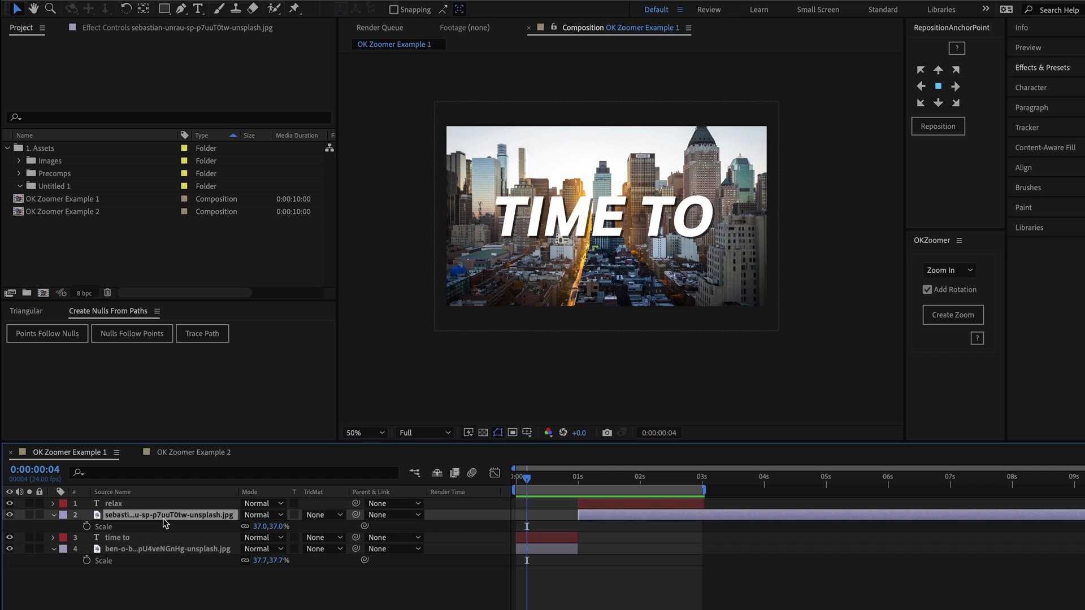
{"action": "left_click", "coordinate": [161, 503]}
{"action": "left_click", "coordinate": [439, 584]}
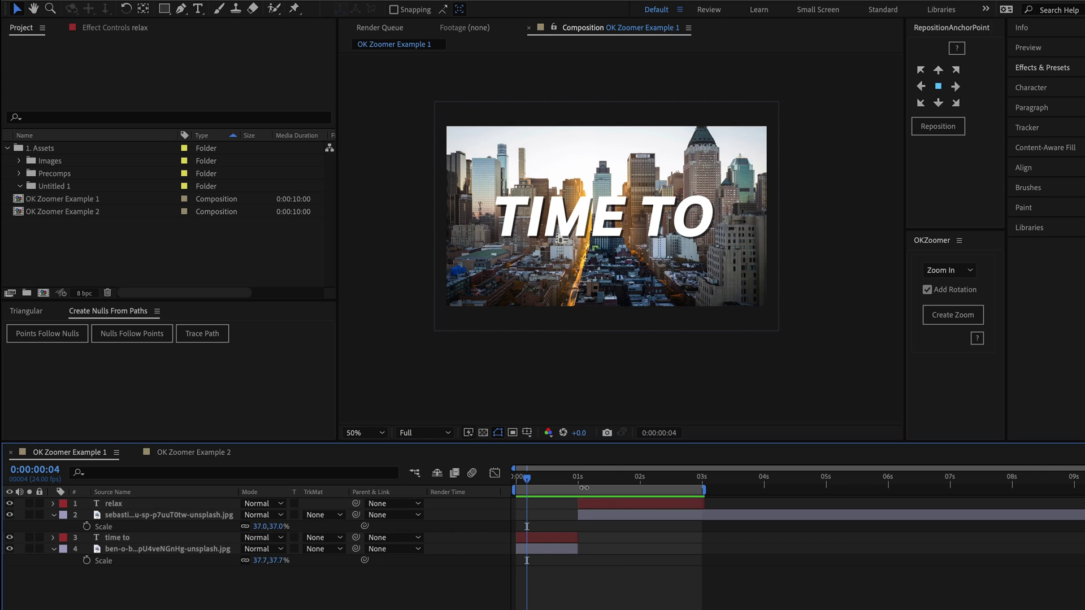
{"action": "left_click_drag", "start_coordinate": [530, 482], "coordinate": [581, 501]}
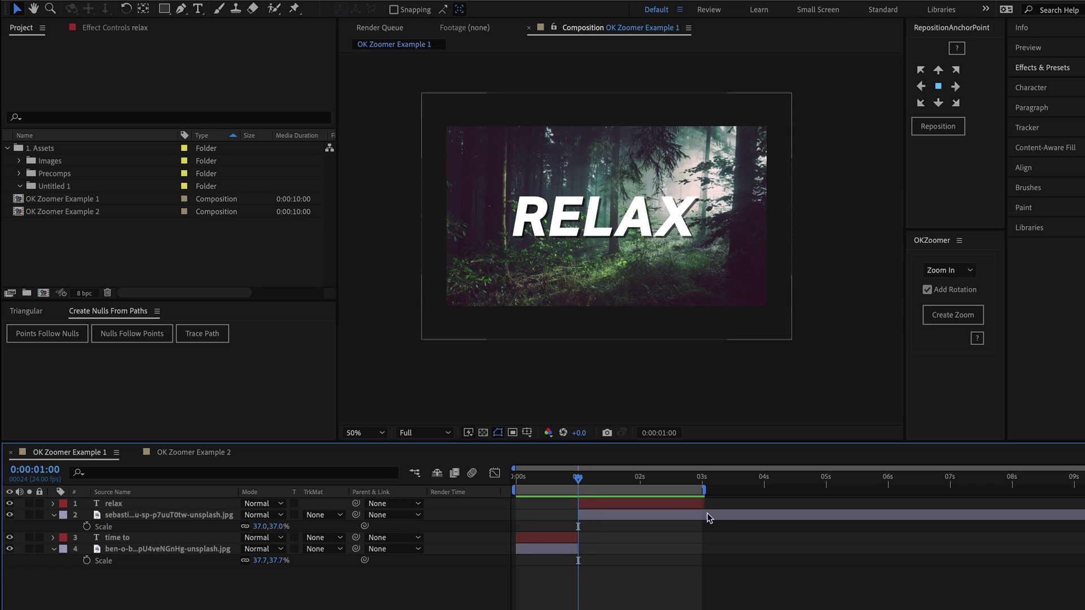
{"action": "left_click", "coordinate": [955, 313]}
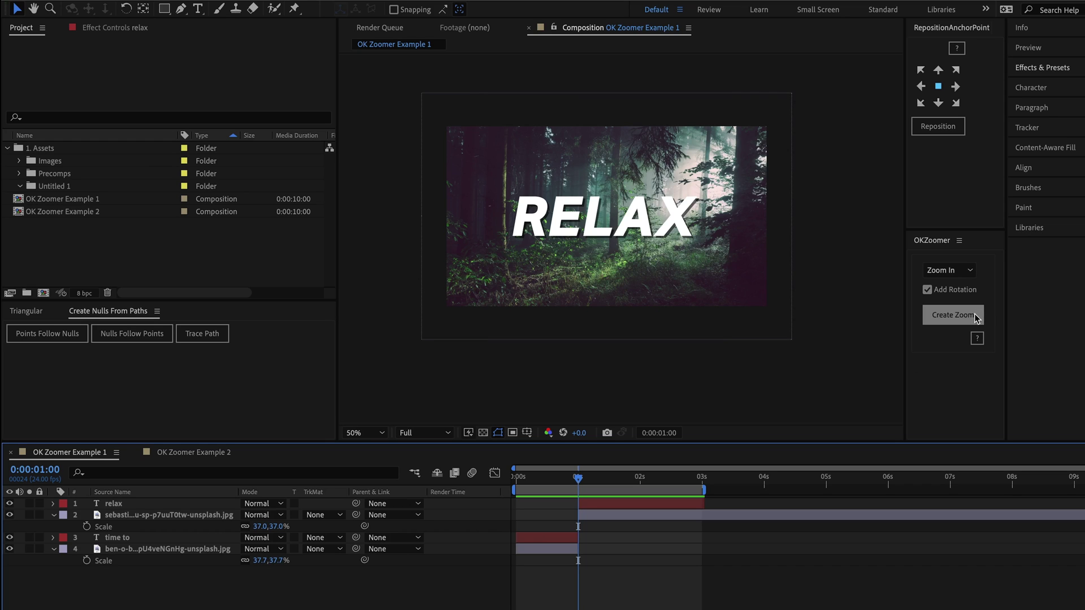
- Create the OK Zoomer zoom-in transition at the cut and end the work area at 2 seconds
{"action": "left_click", "coordinate": [974, 313]}
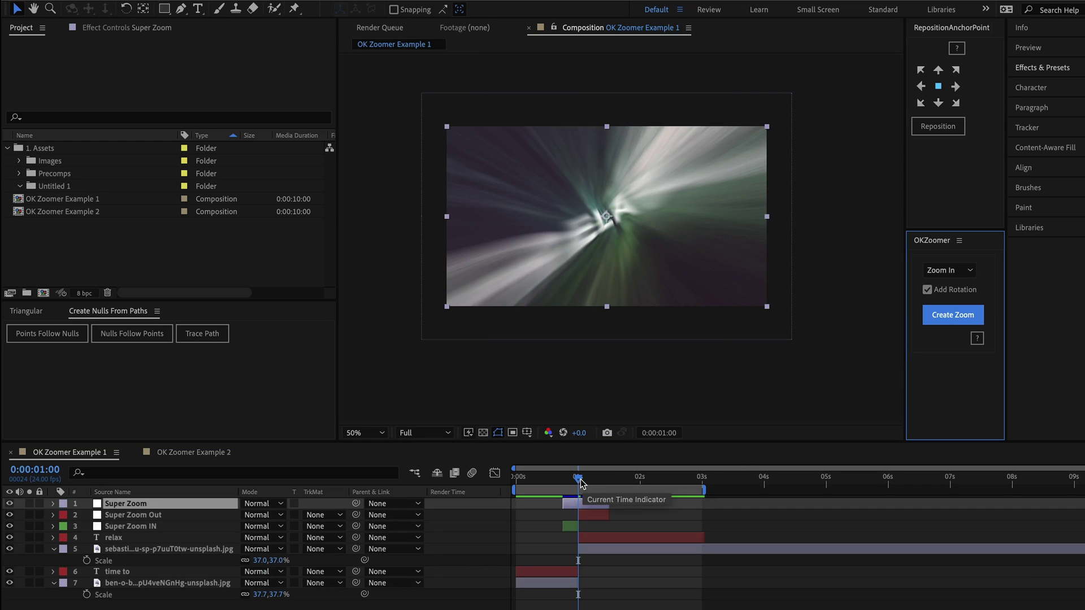
{"action": "left_click_drag", "start_coordinate": [580, 482], "coordinate": [540, 485]}
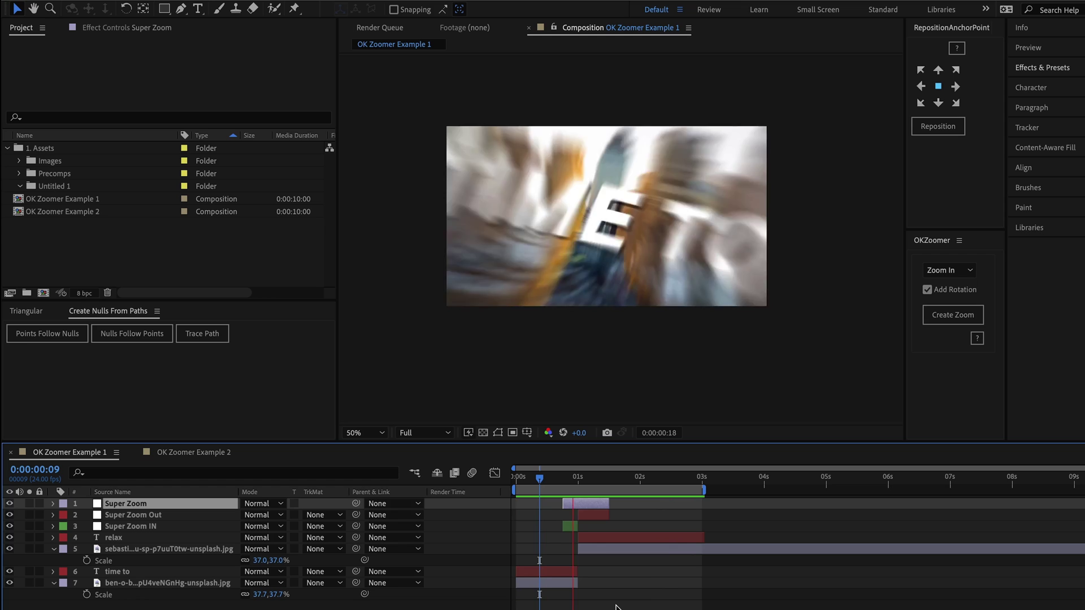
{"action": "left_click", "coordinate": [639, 480]}
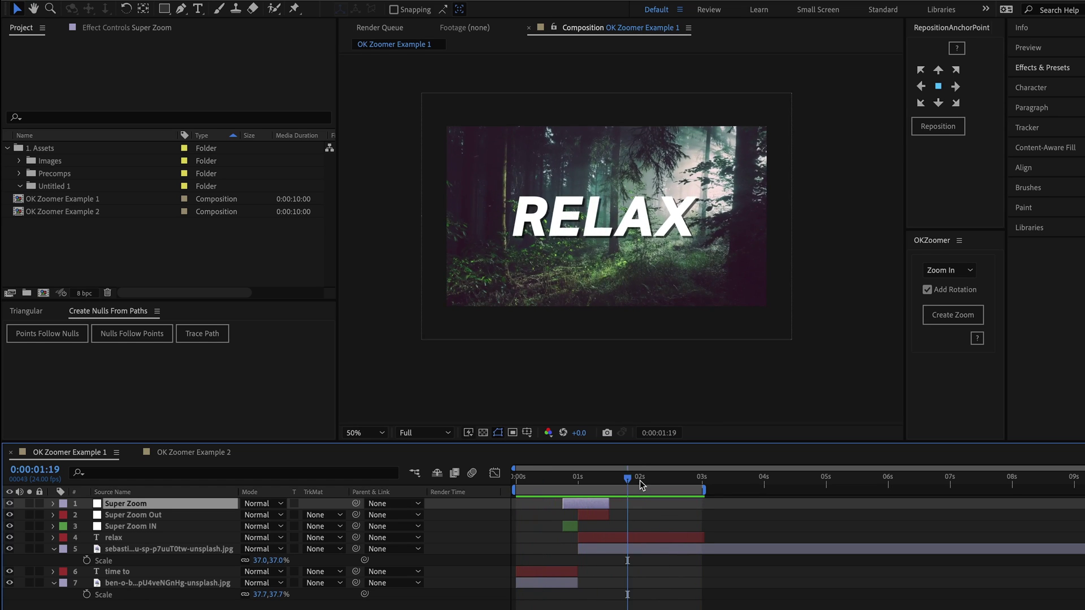
{"action": "key", "text": "n"}
- Preview the zoom-in transition, then step back through it frame by frame from 0:00:01:15
{"action": "left_click_drag", "start_coordinate": [600, 484], "coordinate": [558, 478]}
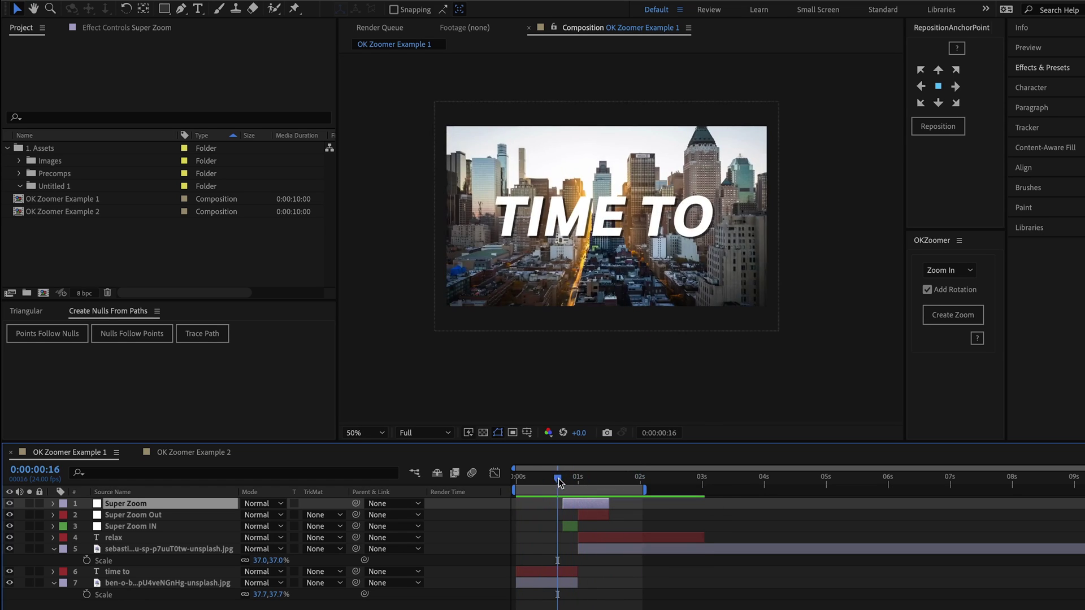
{"action": "left_click", "coordinate": [594, 551]}
{"action": "left_click", "coordinate": [556, 583]}
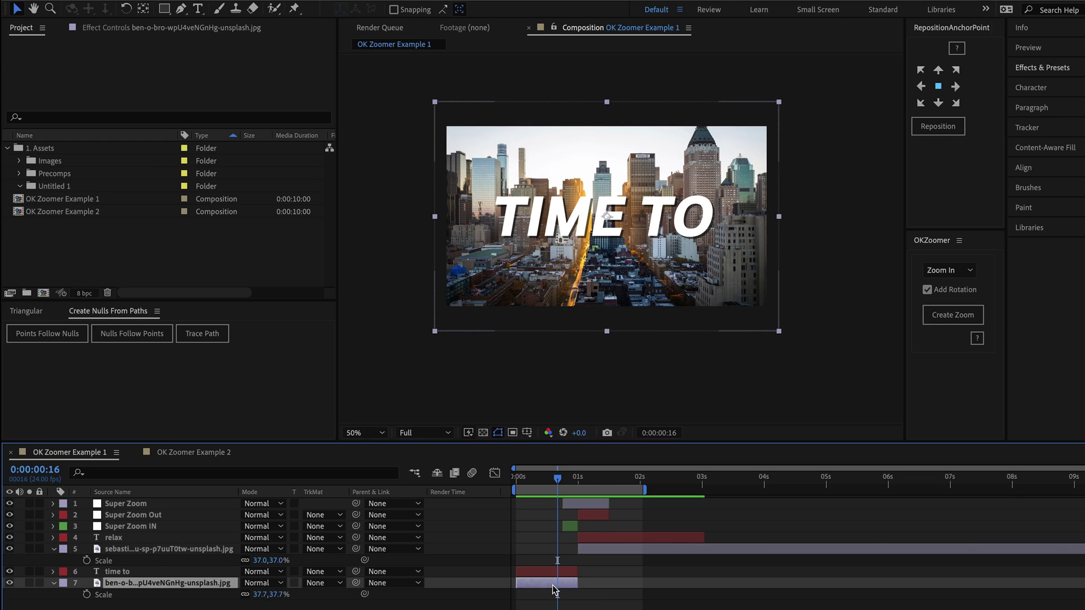
{"action": "left_click", "coordinate": [552, 572]}
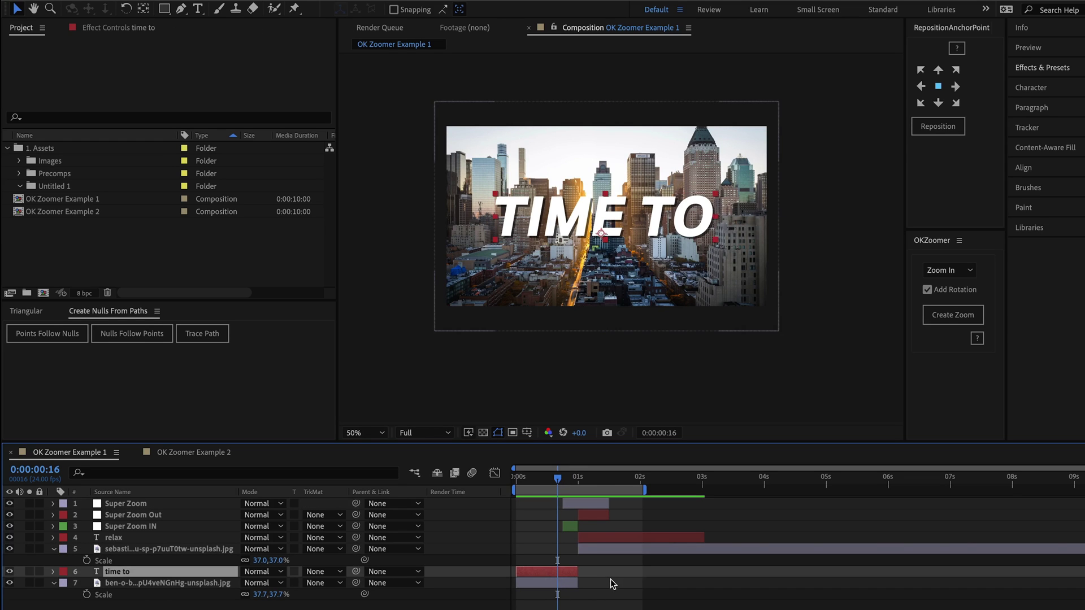
{"action": "key", "text": "space"}
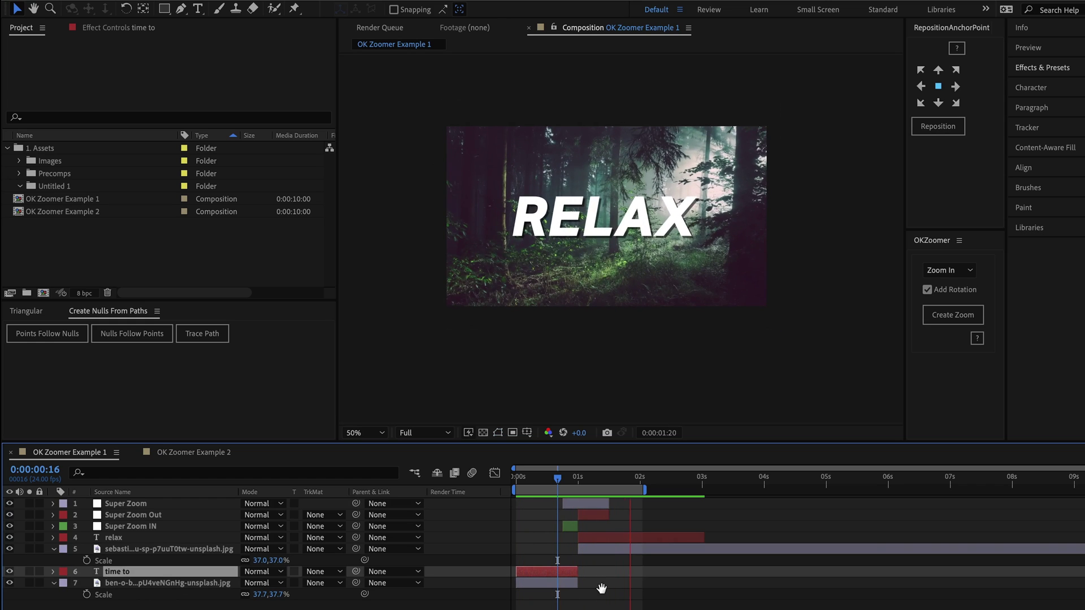
{"action": "key", "text": "space"}
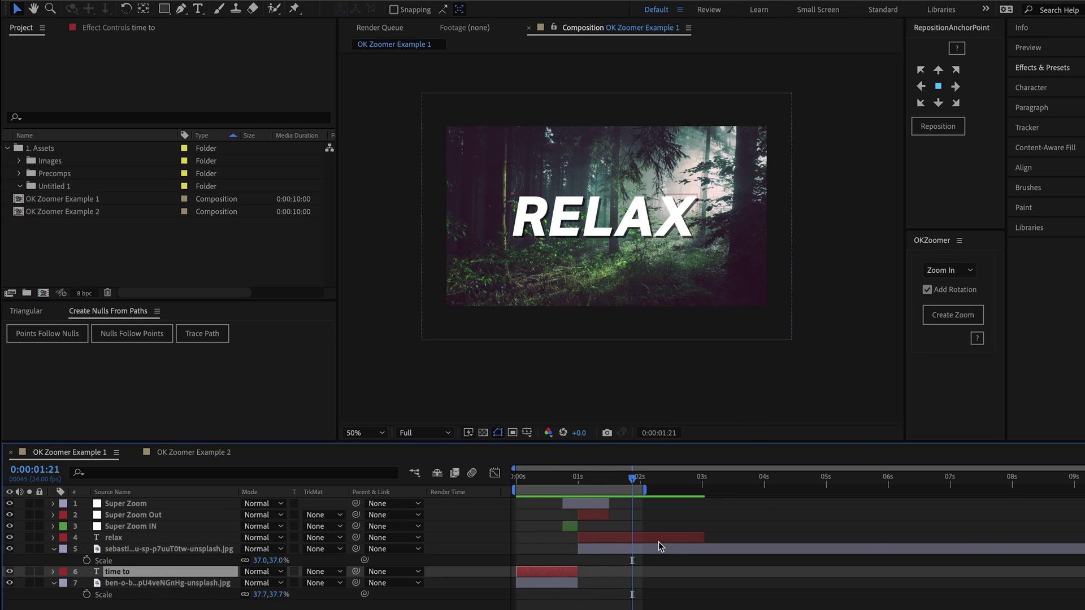
{"action": "left_click", "coordinate": [618, 479]}
{"action": "left_click_drag", "start_coordinate": [611, 480], "coordinate": [565, 487]}
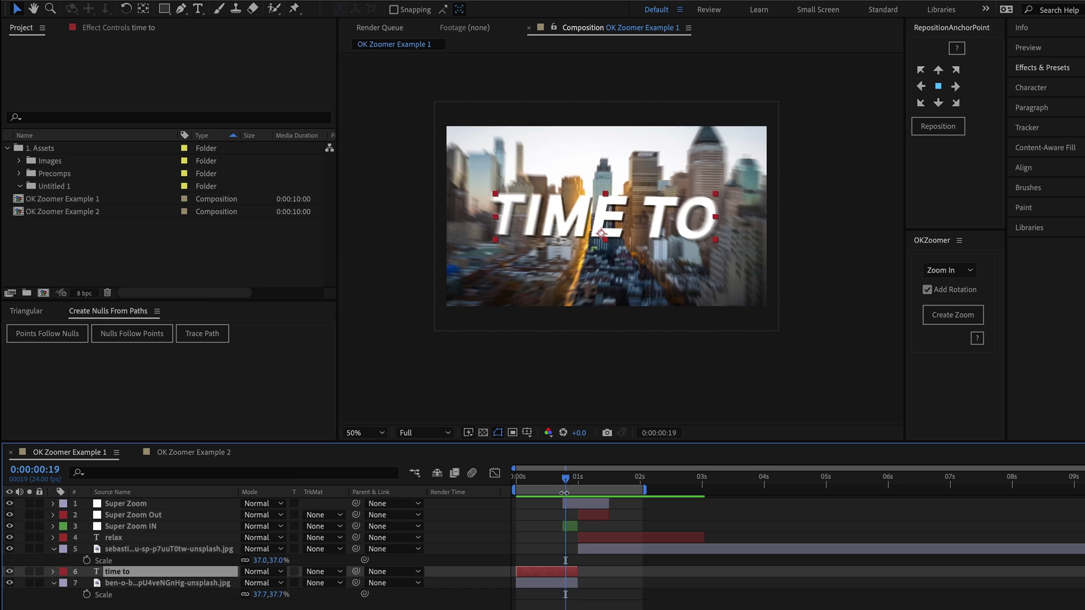
- Delete the Super Zoom, Super Zoom Out and Super Zoom IN layers and return to 0:00:01:00
{"action": "left_click", "coordinate": [572, 526]}
{"action": "left_click", "coordinate": [577, 503], "text": "shift"}
{"action": "key", "text": "Delete"}
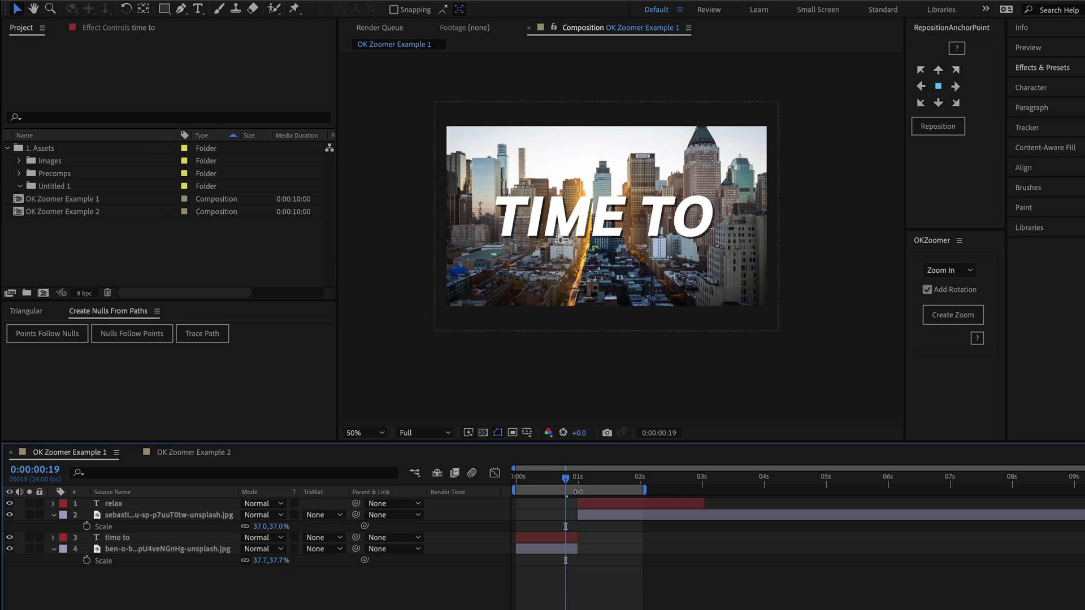
{"action": "left_click", "coordinate": [578, 483]}
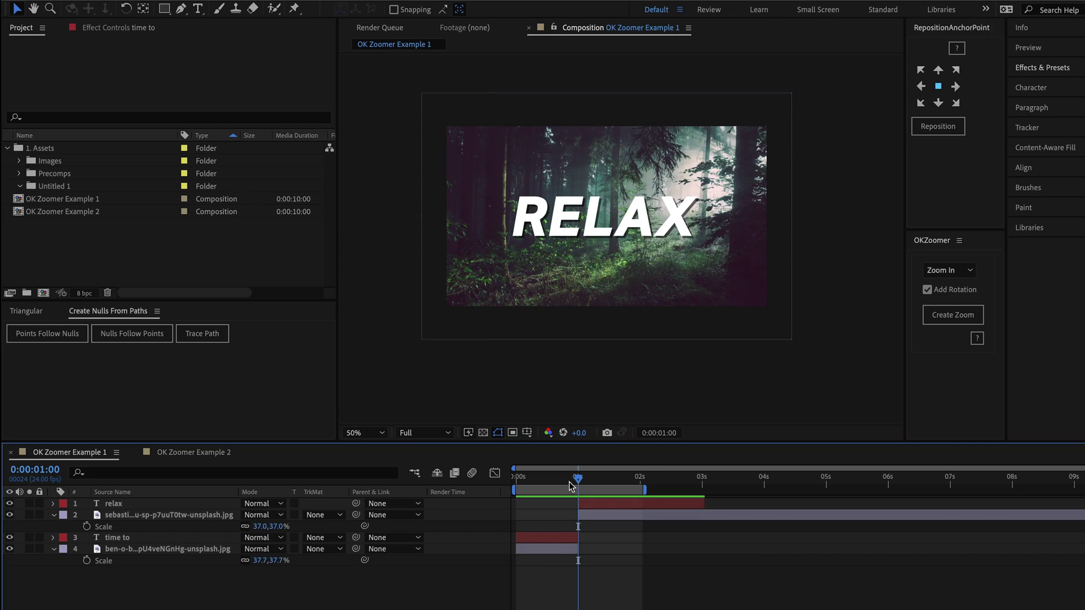
{"action": "left_click", "coordinate": [555, 550]}
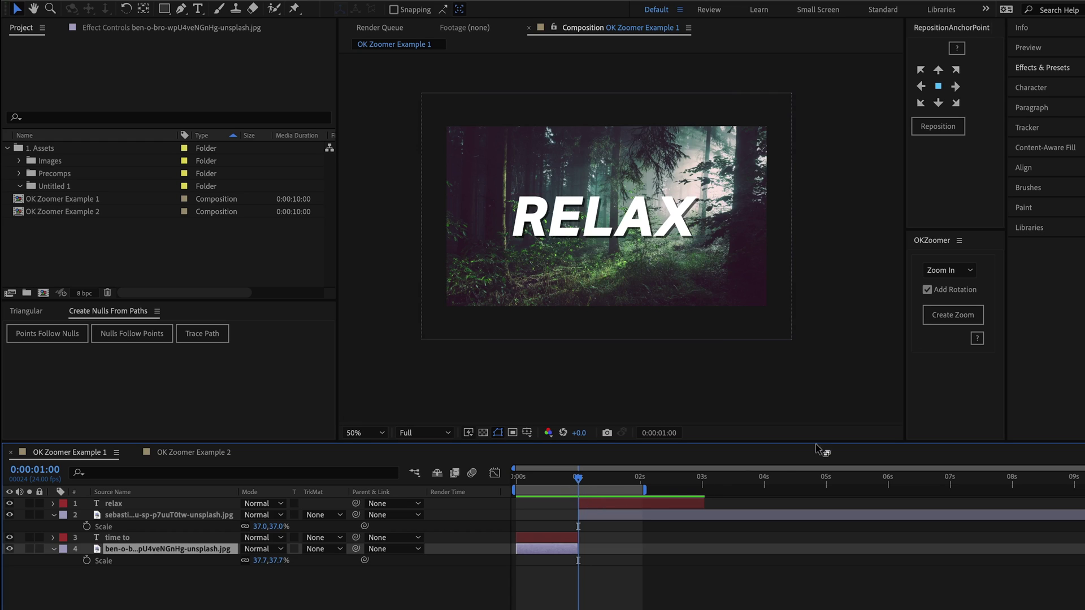
{"action": "left_click", "coordinate": [971, 273]}
{"action": "left_click", "coordinate": [962, 297]}
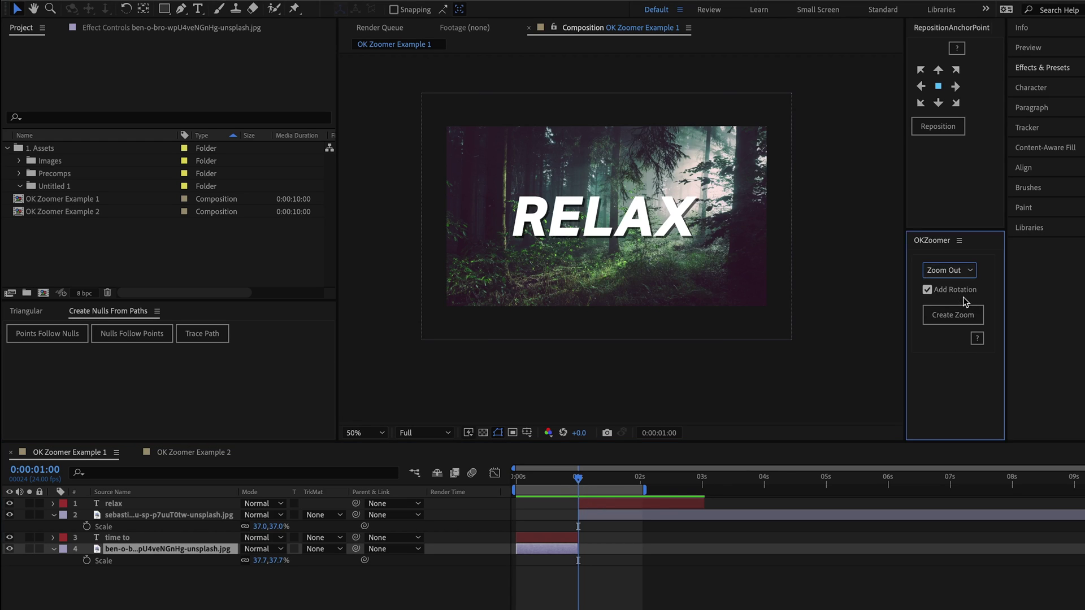
{"action": "left_click", "coordinate": [969, 312]}
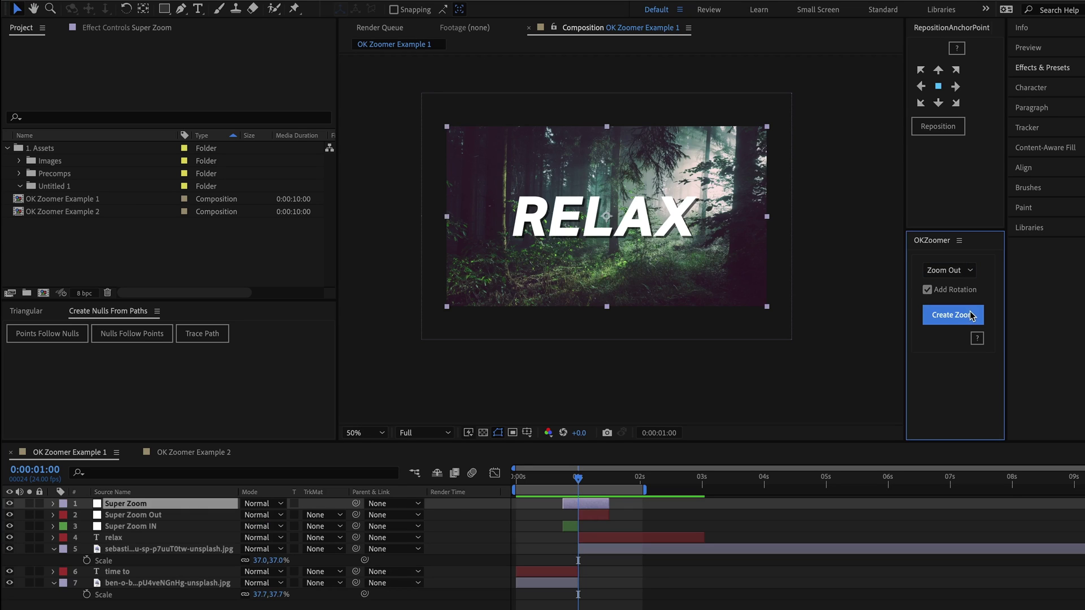
{"action": "left_click", "coordinate": [552, 478]}
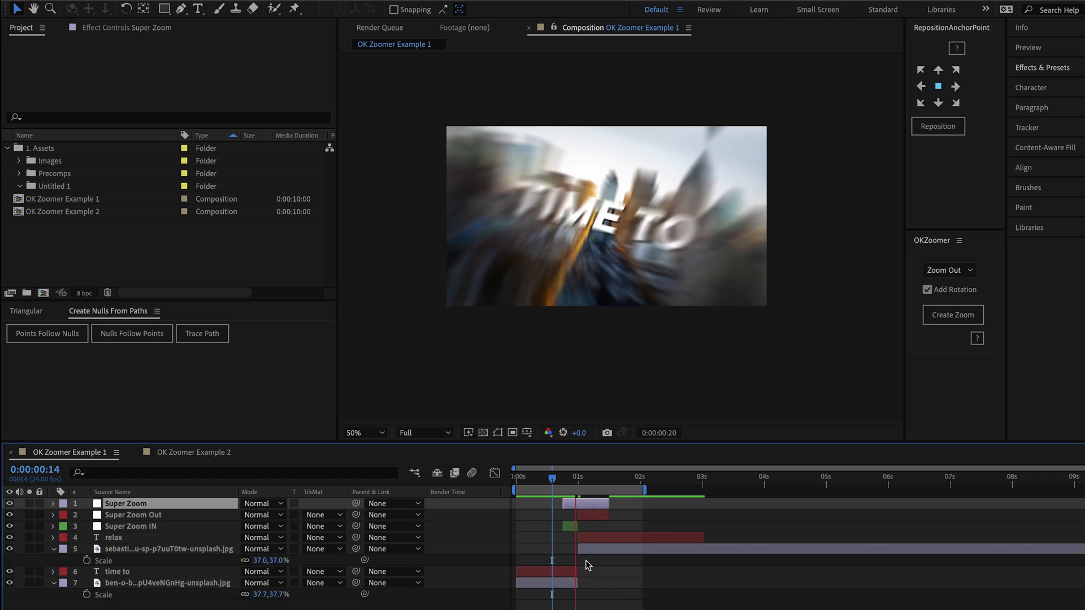
{"action": "mouse_move", "coordinate": [553, 479]}
{"action": "left_mouse_down"}
{"action": "mouse_move", "coordinate": [576, 486]}
{"action": "mouse_move", "coordinate": [560, 485]}
{"action": "left_mouse_up"}
{"action": "key", "text": "space"}
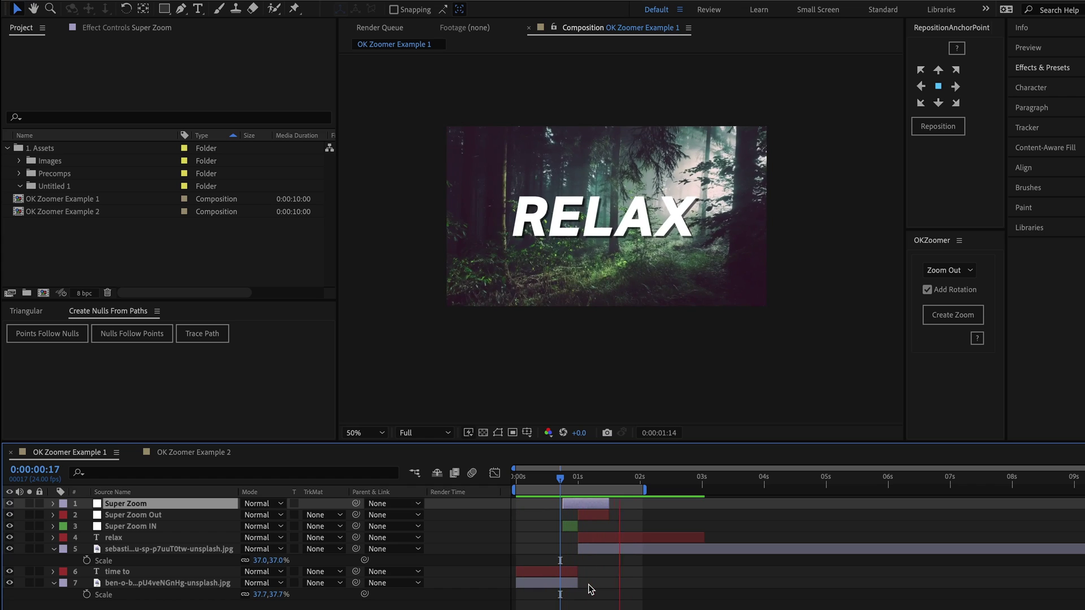
- Stop the preview, compare the zoom blur frames around frame 17, and select the three Super Zoom layers
{"action": "key", "text": "space"}
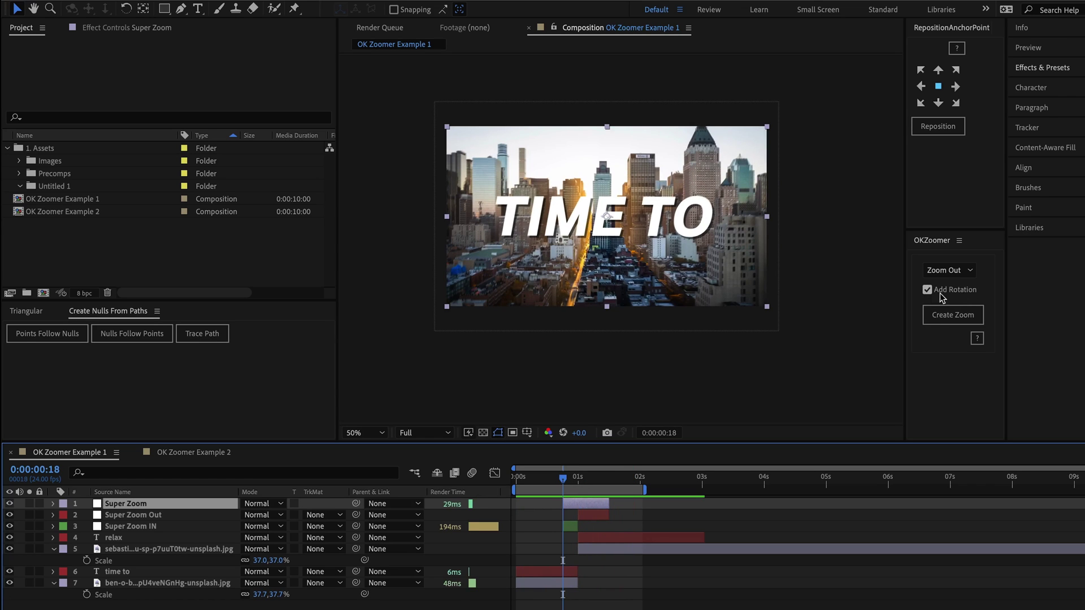
{"action": "left_click", "coordinate": [557, 477]}
{"action": "left_click_drag", "start_coordinate": [557, 477], "coordinate": [571, 478]}
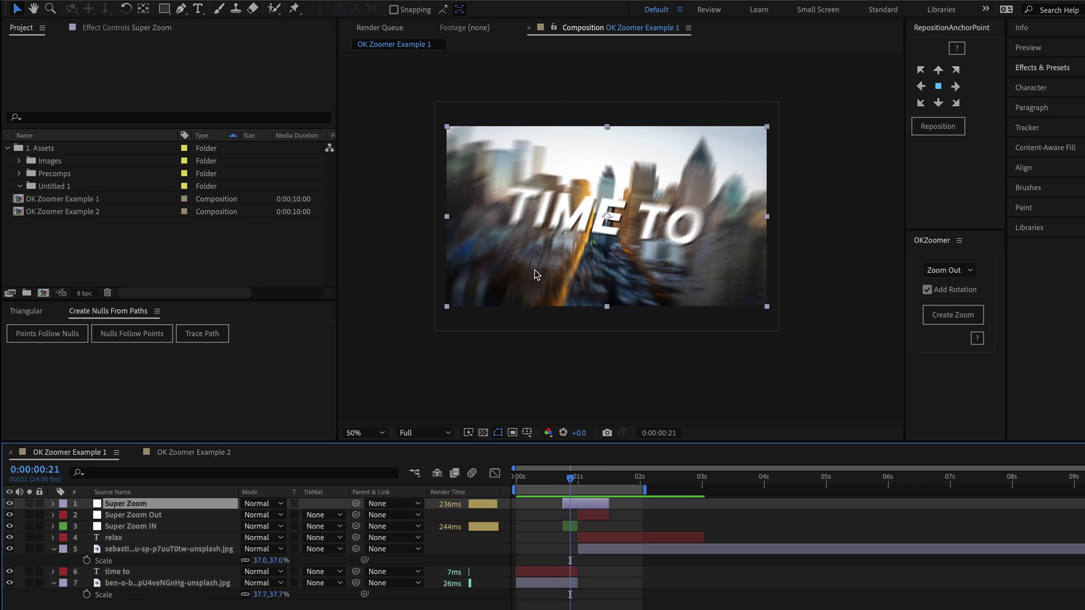
{"action": "left_click", "coordinate": [573, 478]}
{"action": "left_click_drag", "start_coordinate": [573, 478], "coordinate": [560, 479]}
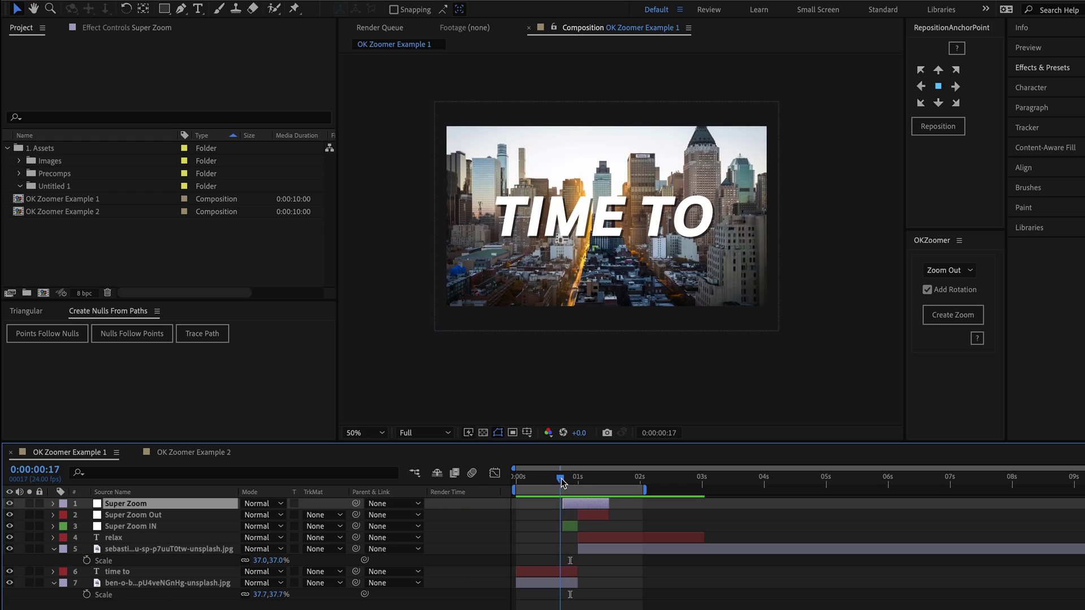
{"action": "left_click", "coordinate": [568, 524]}
{"action": "left_click", "coordinate": [574, 503], "text": "shift"}
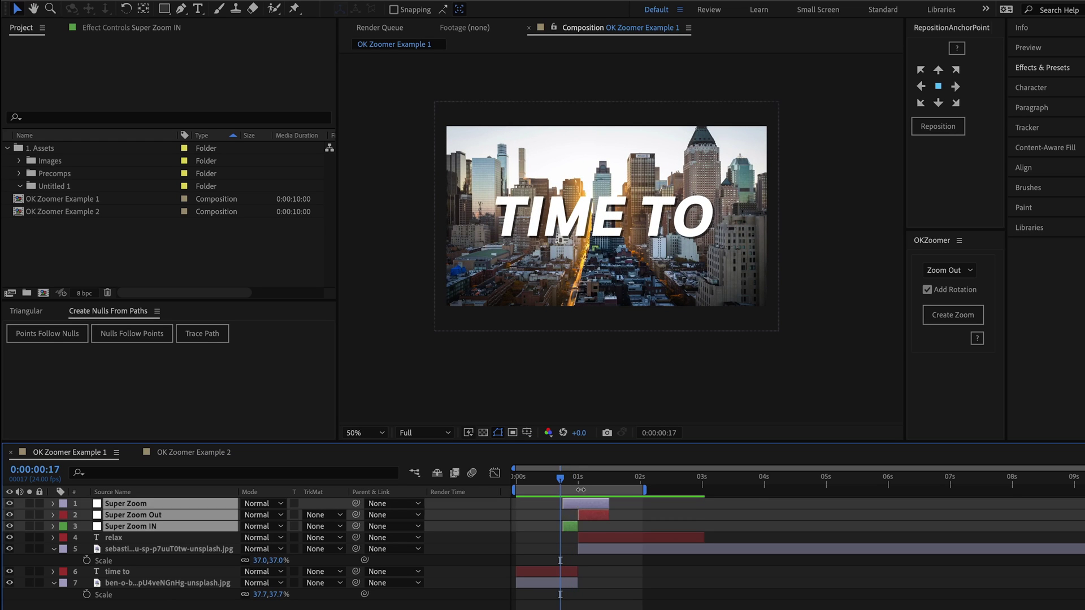
- Delete the old Super Zoom layers, recreate the zoom at the RELAX cut with rotation off, and preview it
{"action": "key", "text": "Delete"}
{"action": "left_click", "coordinate": [577, 479]}
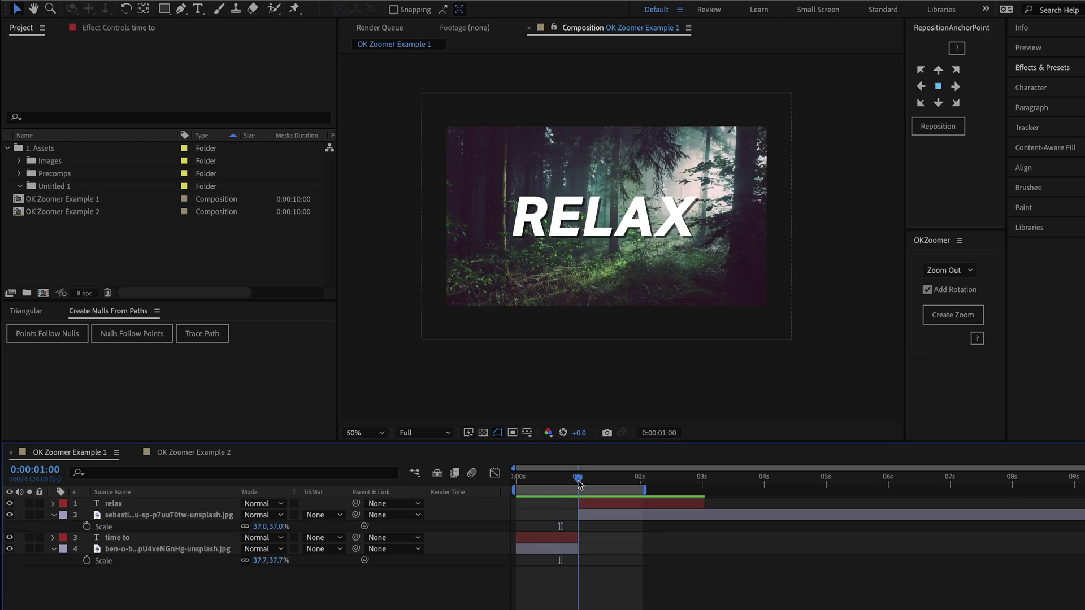
{"action": "left_click", "coordinate": [948, 293]}
{"action": "left_click", "coordinate": [952, 315]}
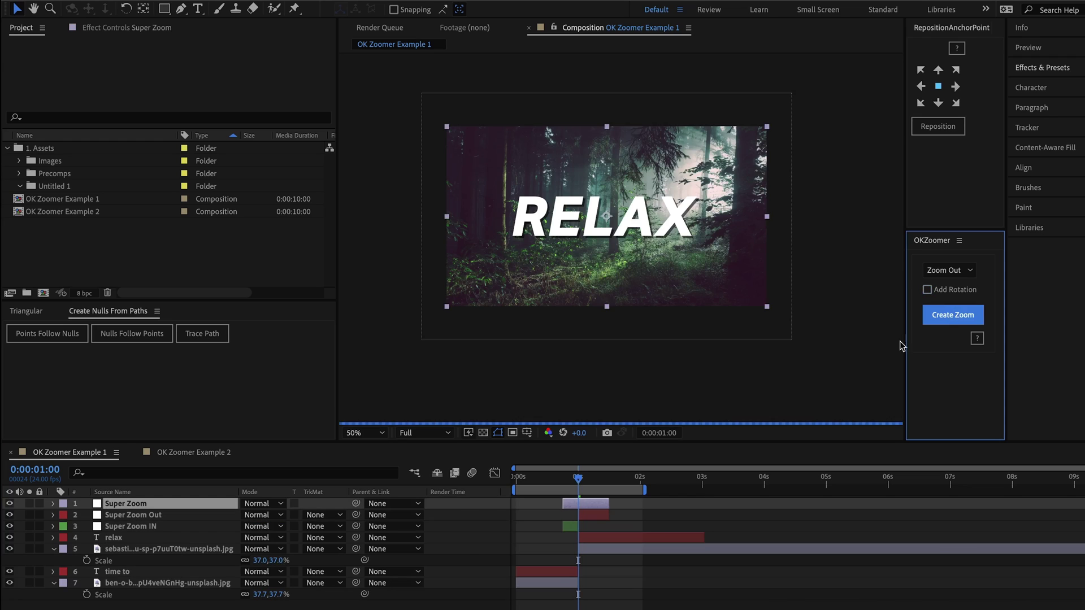
{"action": "mouse_move", "coordinate": [571, 479]}
{"action": "left_mouse_down"}
{"action": "mouse_move", "coordinate": [560, 480]}
{"action": "mouse_move", "coordinate": [600, 481]}
{"action": "mouse_move", "coordinate": [557, 480]}
{"action": "left_mouse_up"}
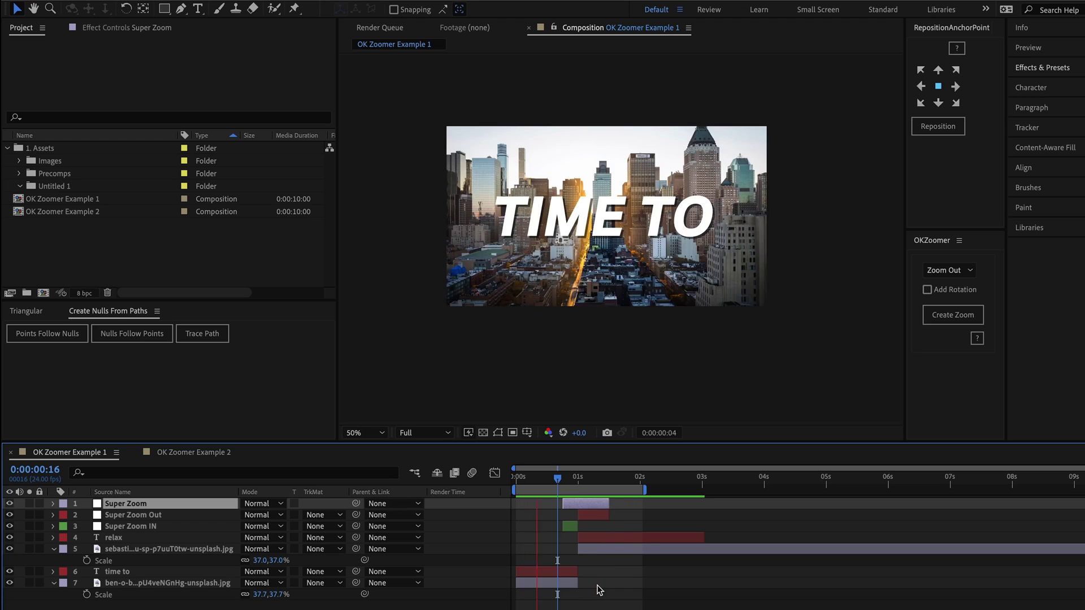
{"action": "key", "text": "space"}
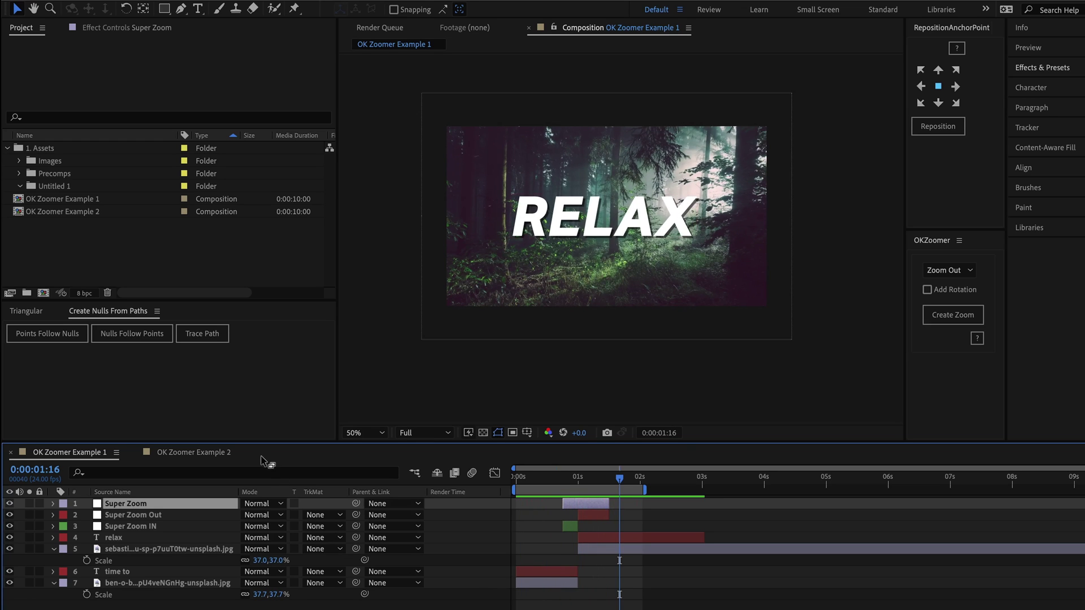
- Open OK Zoomer Example 2, select the Tokyo street and city image layers, and move to 0:00:00:22
{"action": "left_click", "coordinate": [197, 453]}
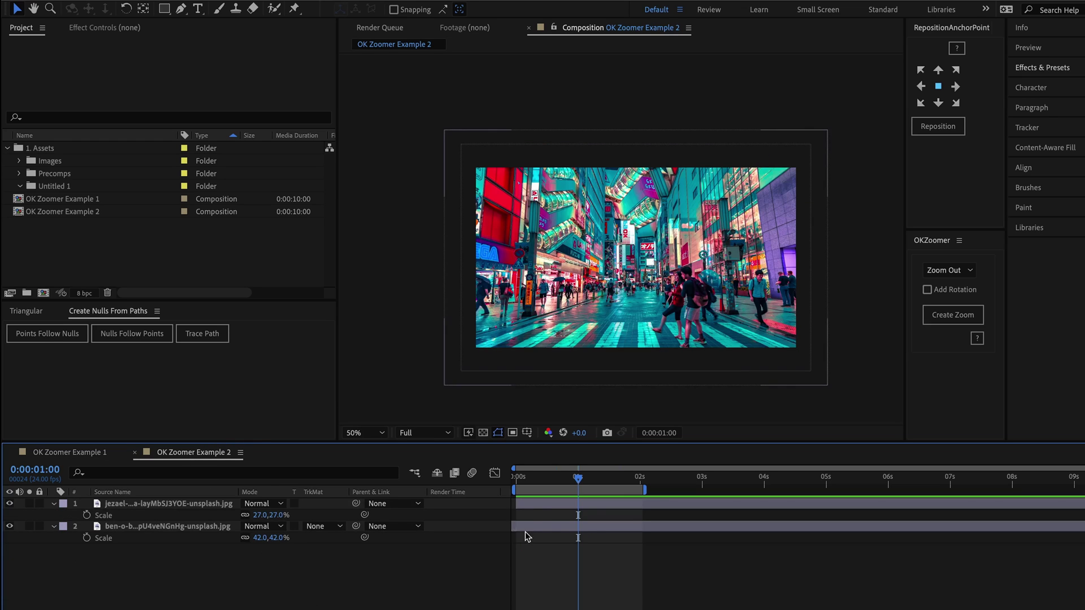
{"action": "left_click", "coordinate": [561, 503]}
{"action": "left_click", "coordinate": [562, 527]}
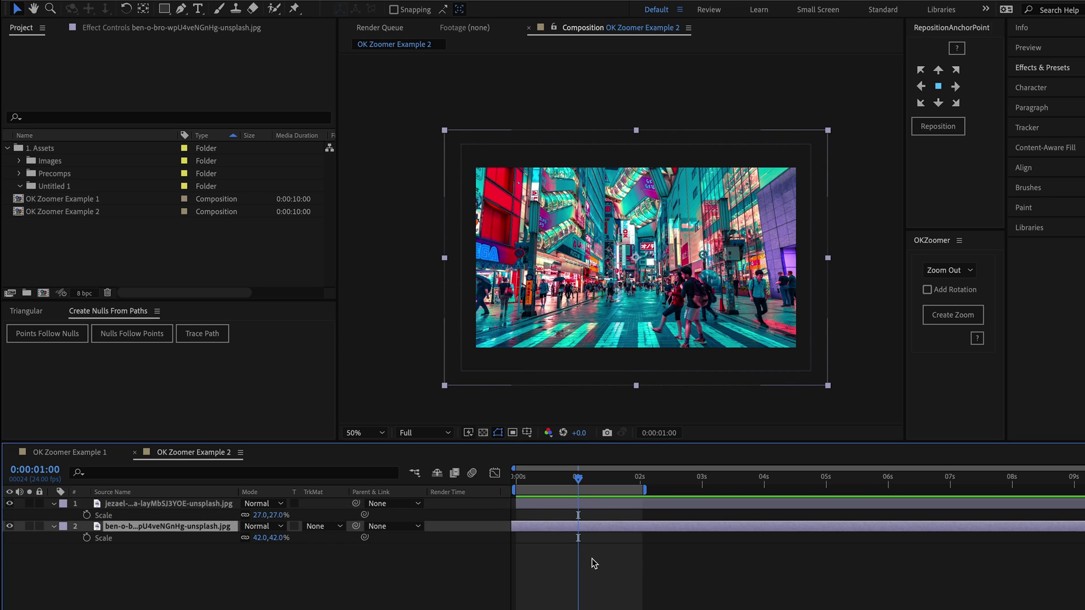
{"action": "left_click", "coordinate": [599, 504]}
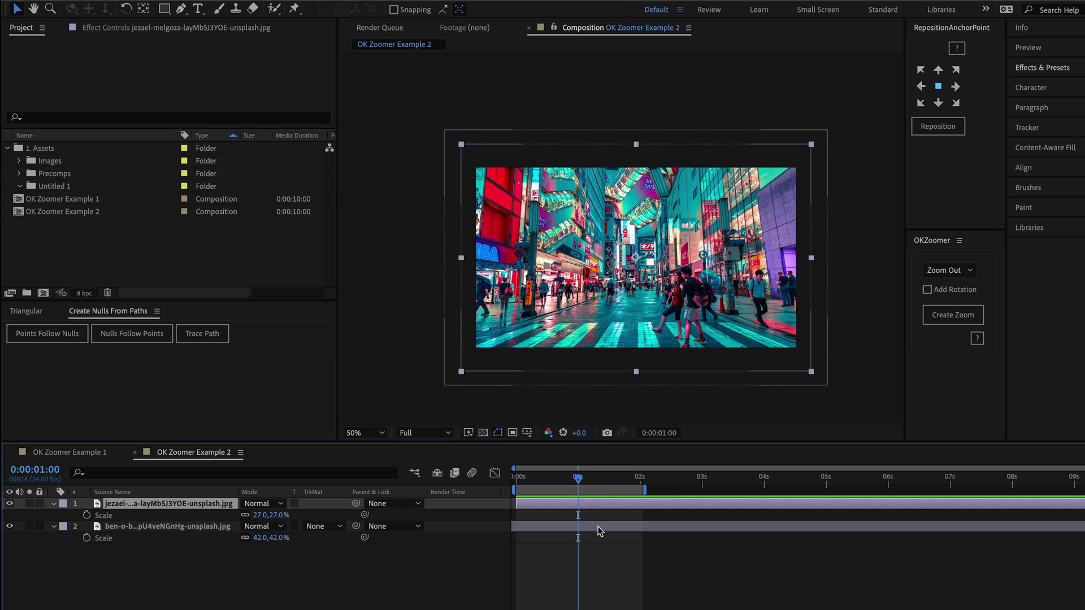
{"action": "left_click", "coordinate": [600, 529], "text": "shift"}
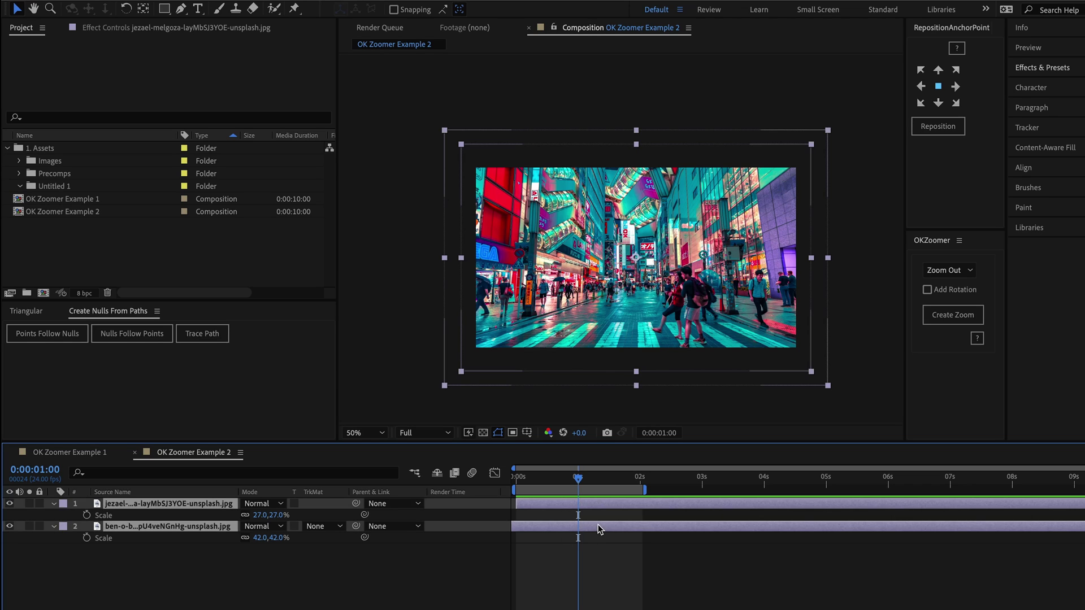
{"action": "left_click_drag", "start_coordinate": [578, 479], "coordinate": [577, 480]}
- Create a rotation-free zoom-out transition between the Tokyo street and city skyline images
{"action": "left_click", "coordinate": [947, 313]}
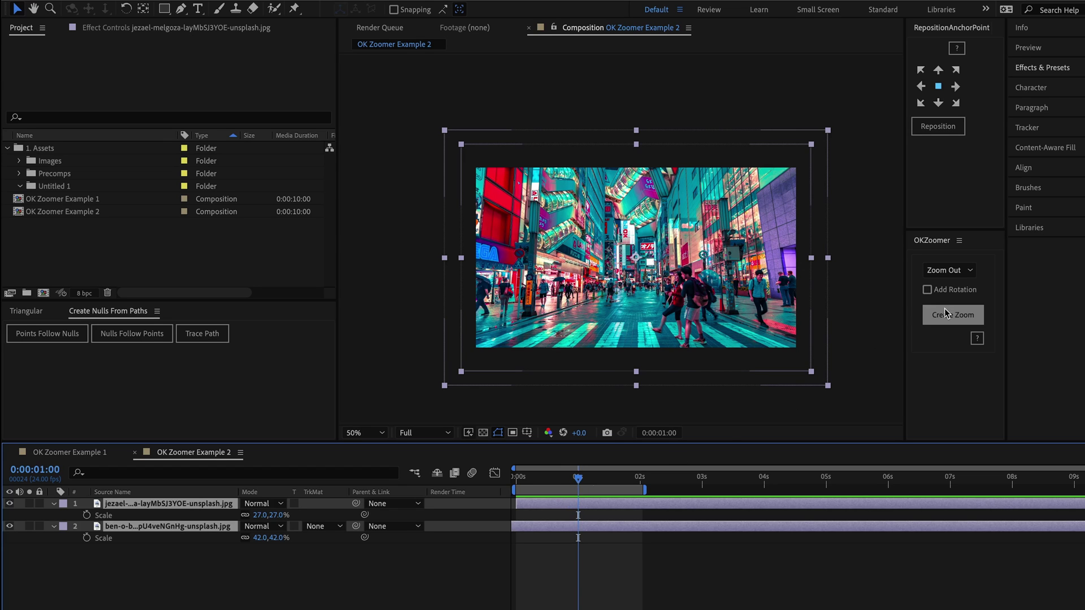
{"action": "left_click", "coordinate": [548, 539]}
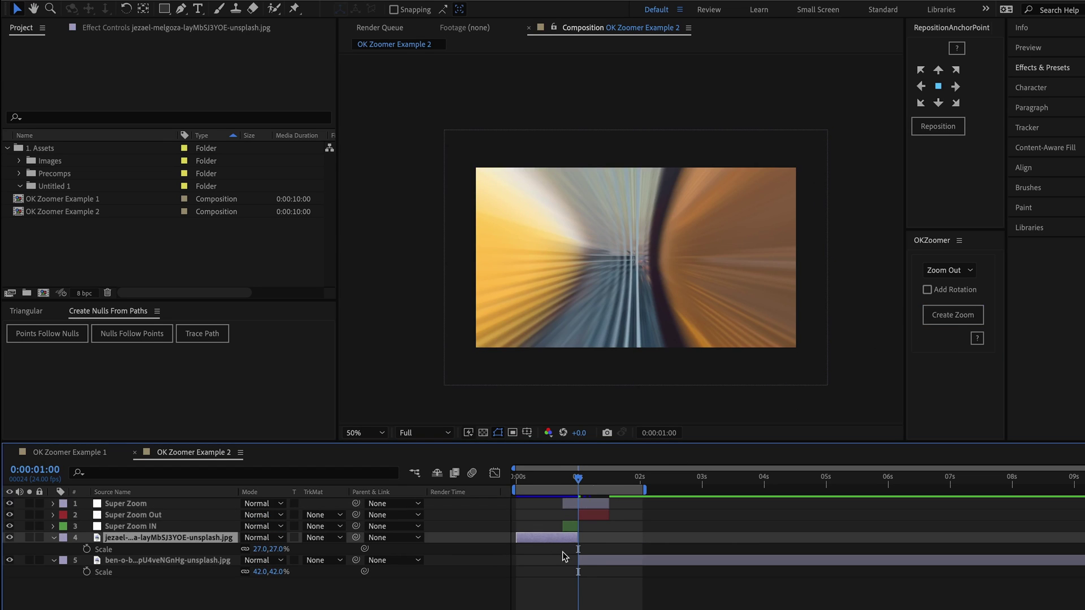
{"action": "left_click", "coordinate": [591, 560]}
- Scrub and preview the new transition, then reselect the two image layers
{"action": "left_click_drag", "start_coordinate": [563, 484], "coordinate": [611, 486]}
{"action": "key", "text": "space"}
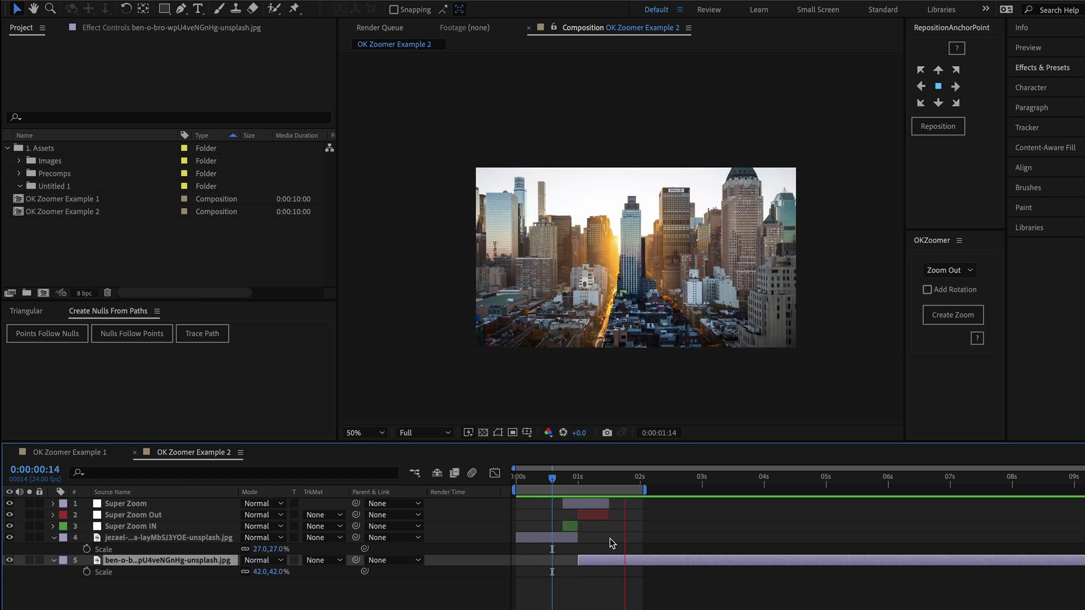
{"action": "key", "text": "space"}
{"action": "left_click", "coordinate": [566, 538]}
{"action": "left_click", "coordinate": [585, 559]}
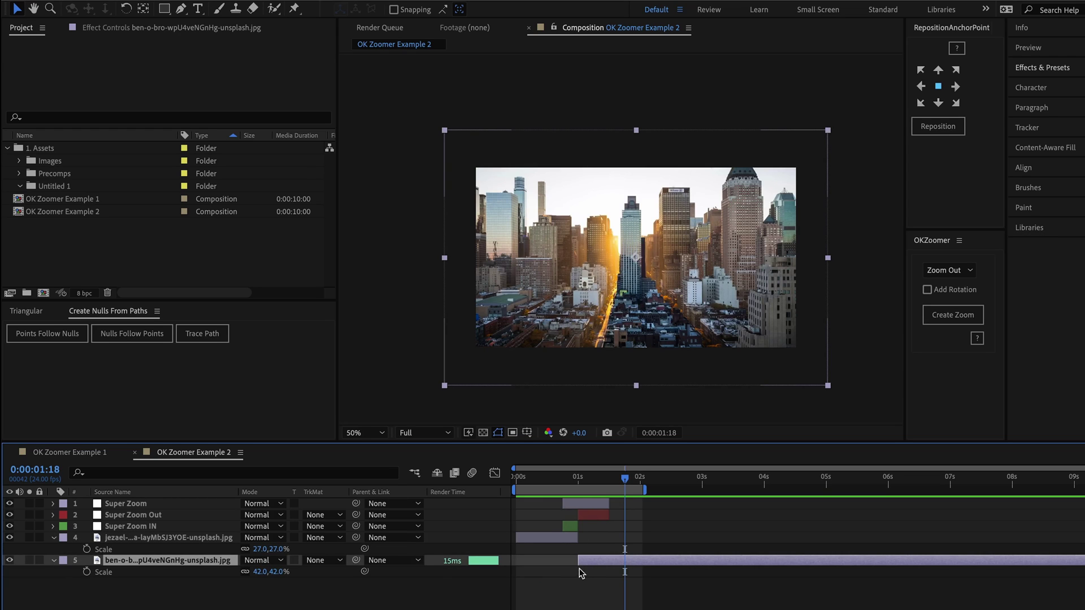
{"action": "left_click", "coordinate": [582, 588]}
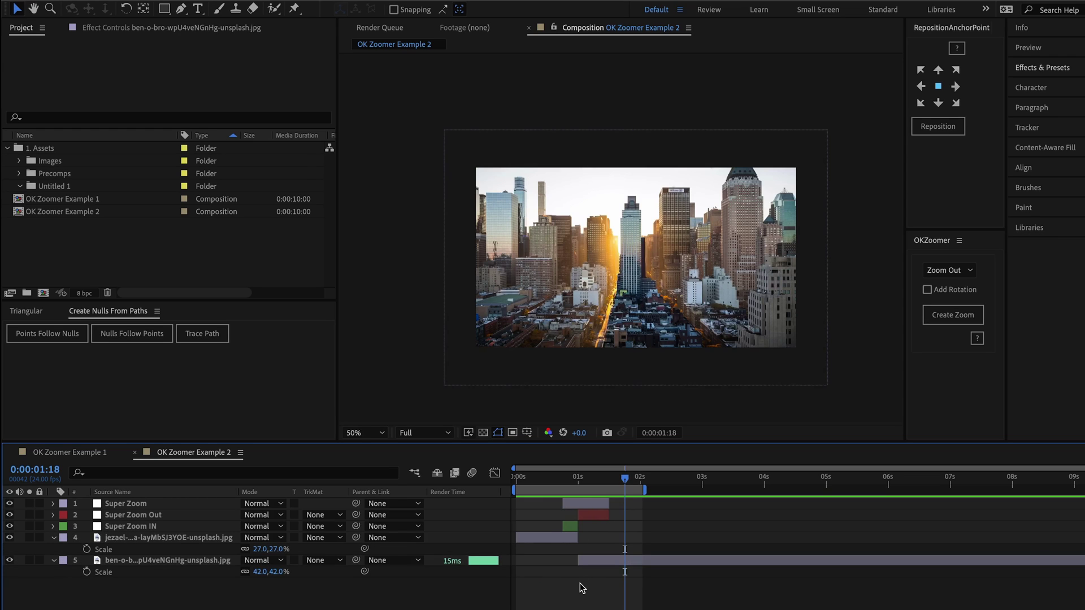